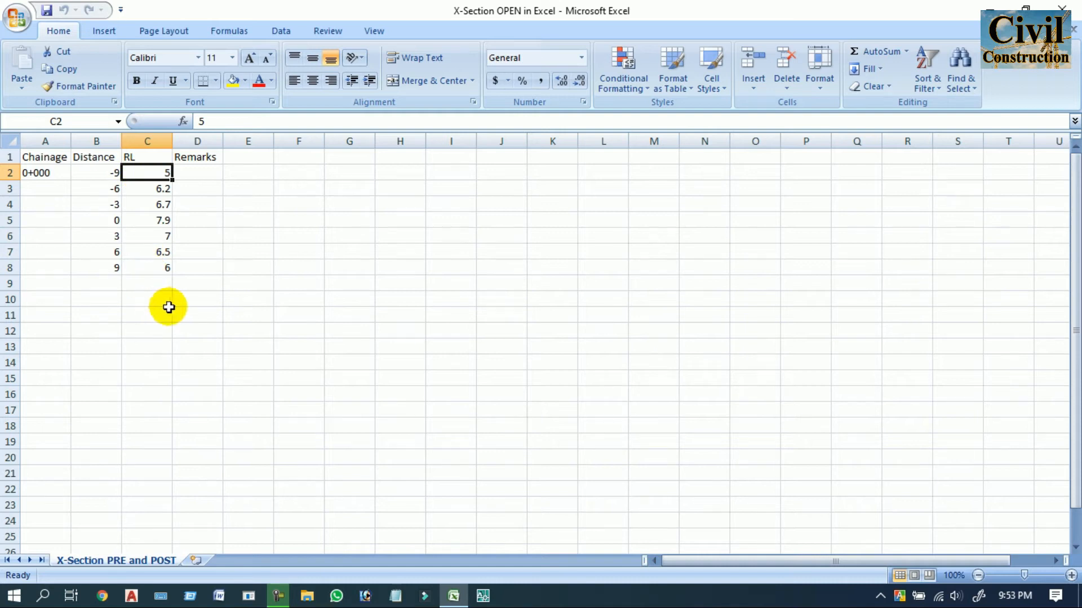
Minimize the cross-section workbook, refresh the desktop, and start AutoCAD 2007 with a blank drawing.
left_click(239, 271)
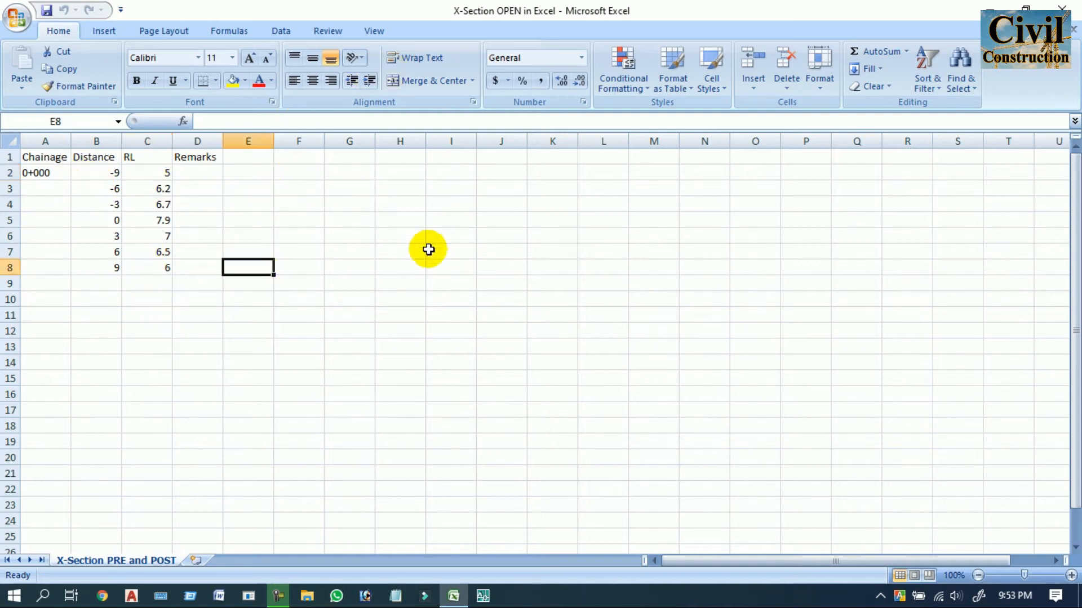
left_click(989, 9)
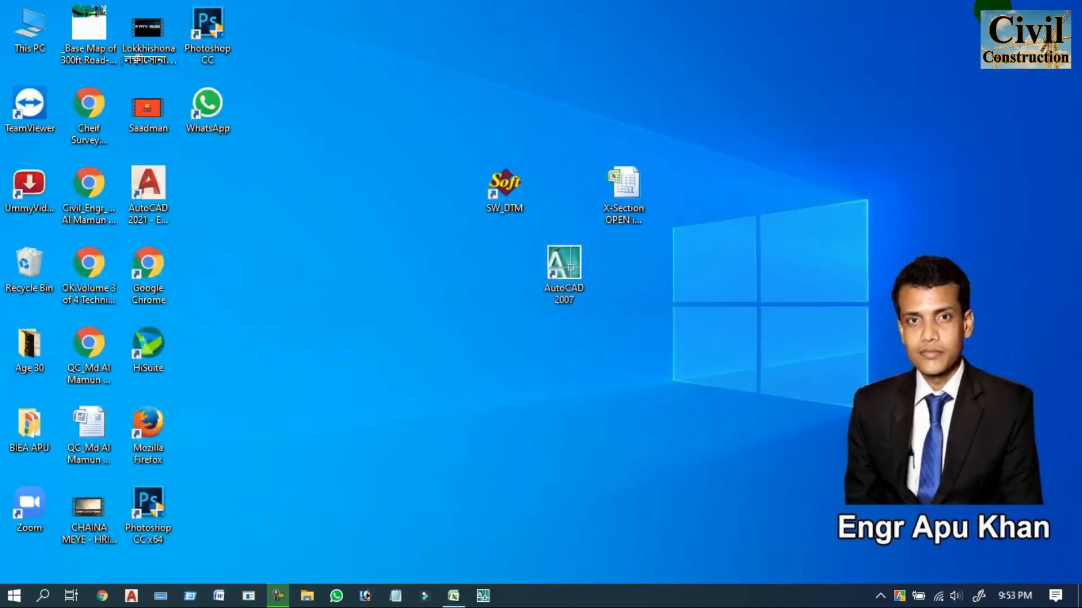
right_click(813, 90)
left_click(847, 137)
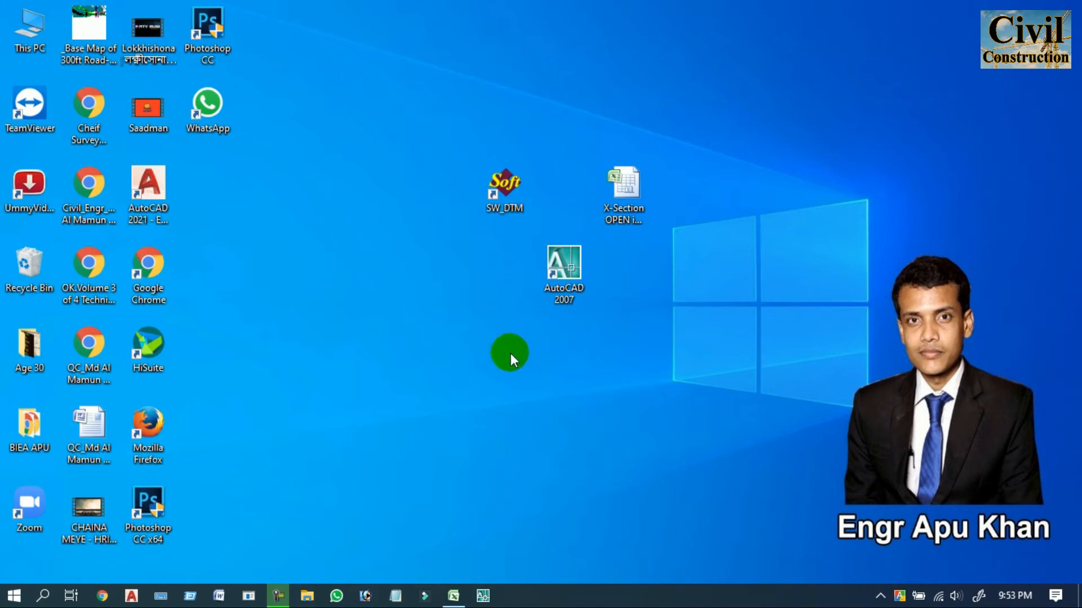
double_click(559, 268)
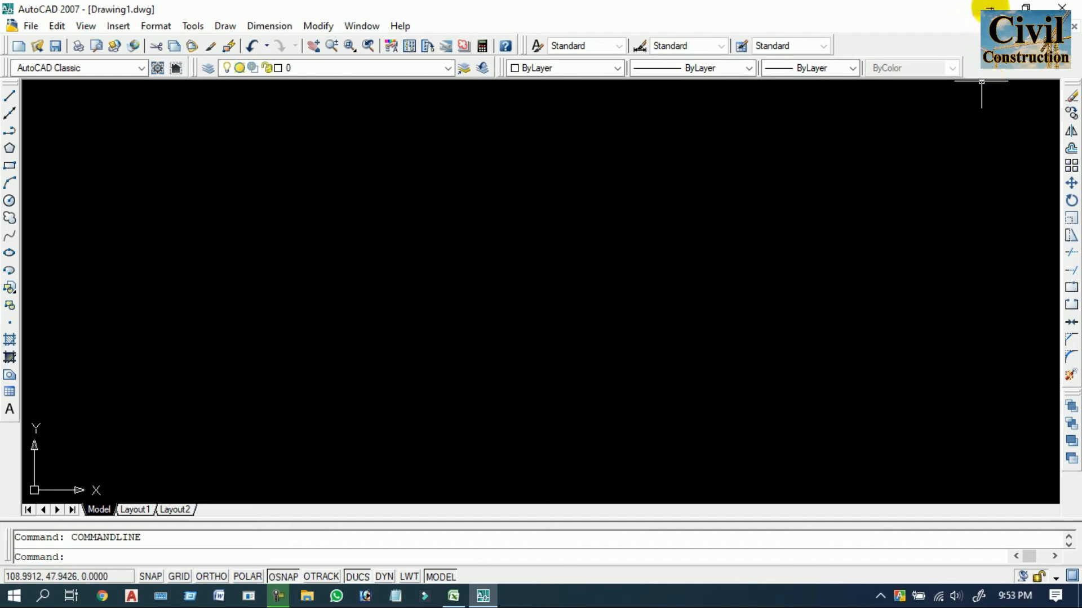
left_click(990, 8)
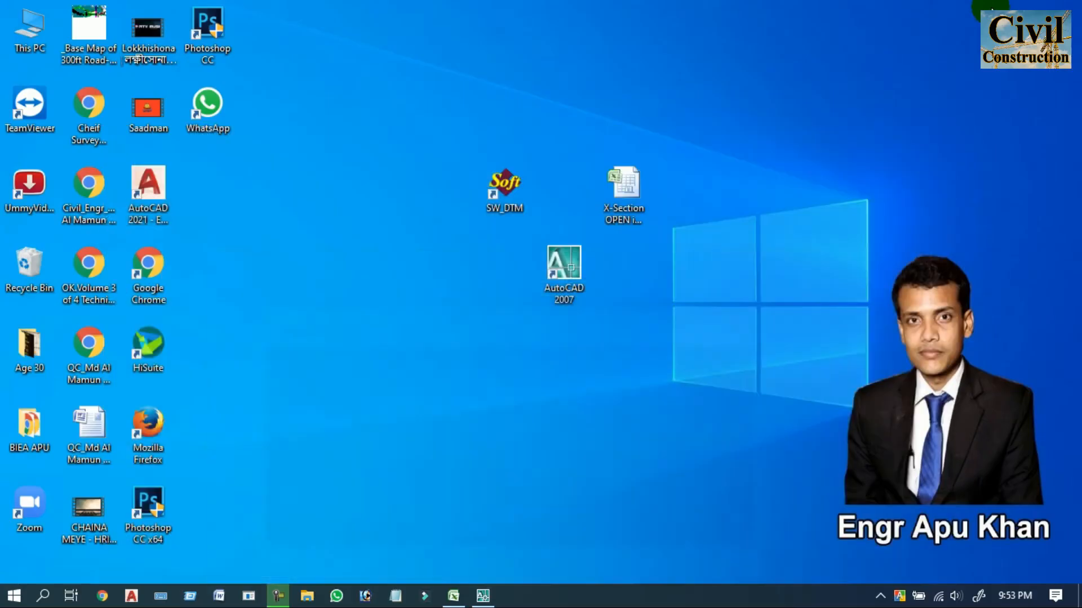
Start SW_DTM and place its window over the restored AutoCAD 2007 drawing window.
double_click(519, 186)
left_click_drag(176, 85, 781, 62)
left_click(482, 596)
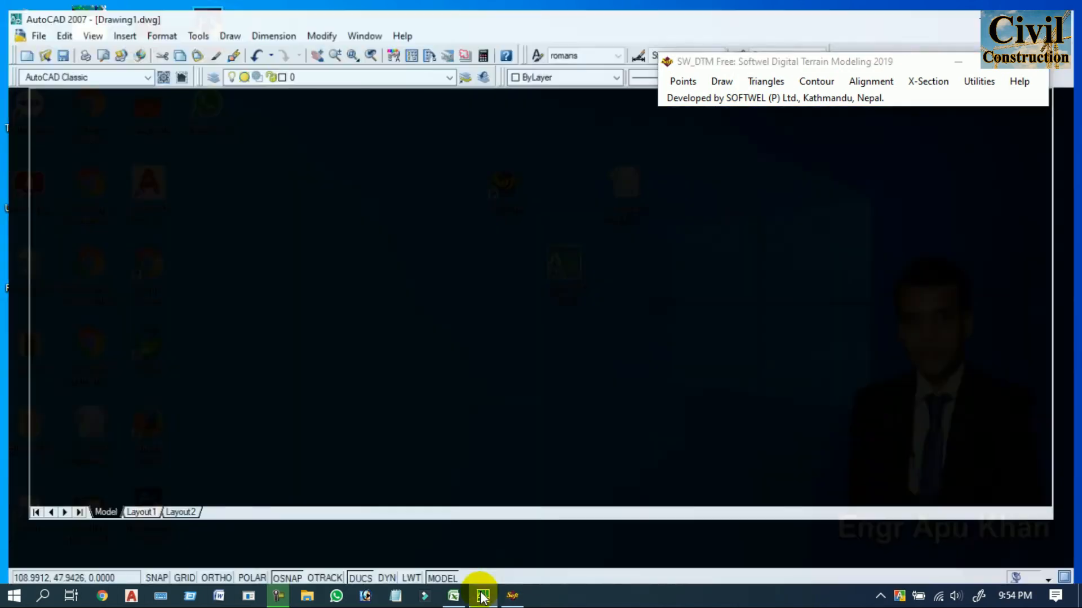
left_click_drag(829, 63, 802, 33)
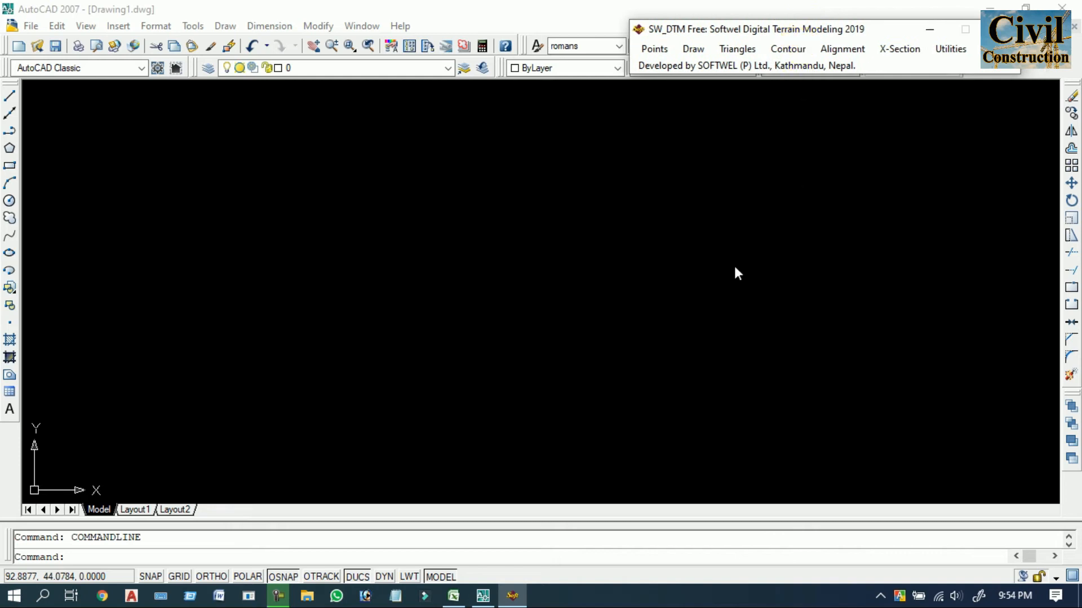
Switch to the Excel workbook and select the chainage, distance and RL data in A2:C8, without the headers.
left_click(453, 597)
left_click(349, 330)
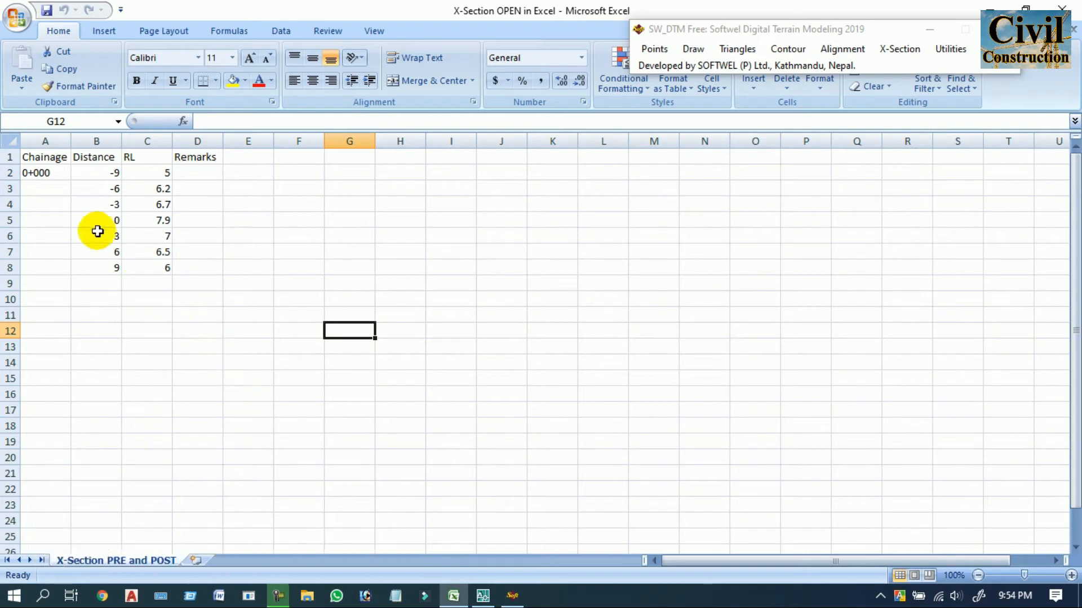
left_click(40, 174)
left_click_drag(40, 174, 156, 269)
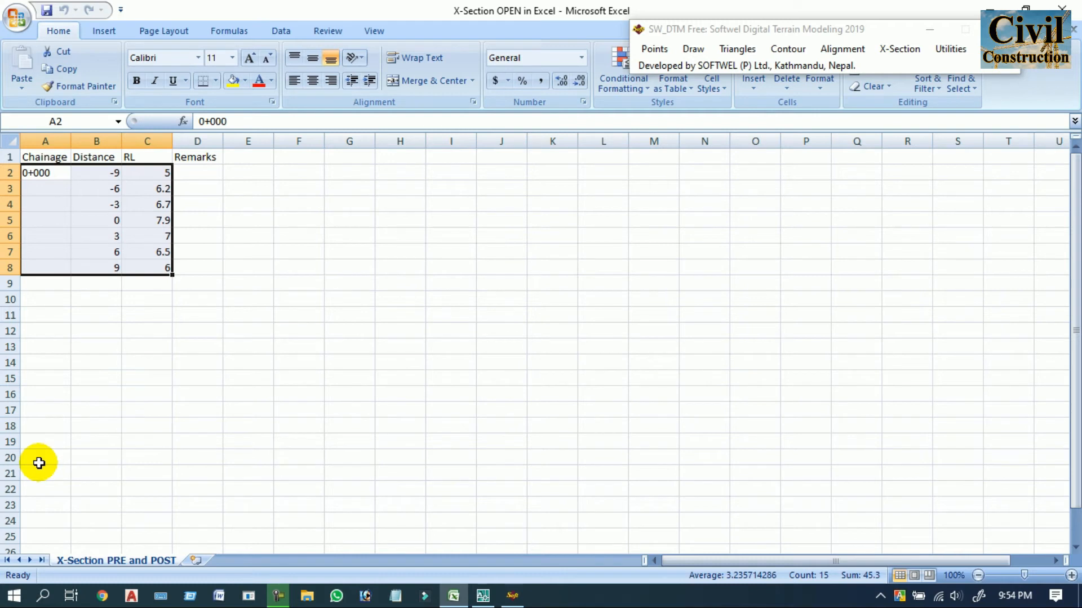
left_click(249, 360)
left_click_drag(47, 169, 157, 268)
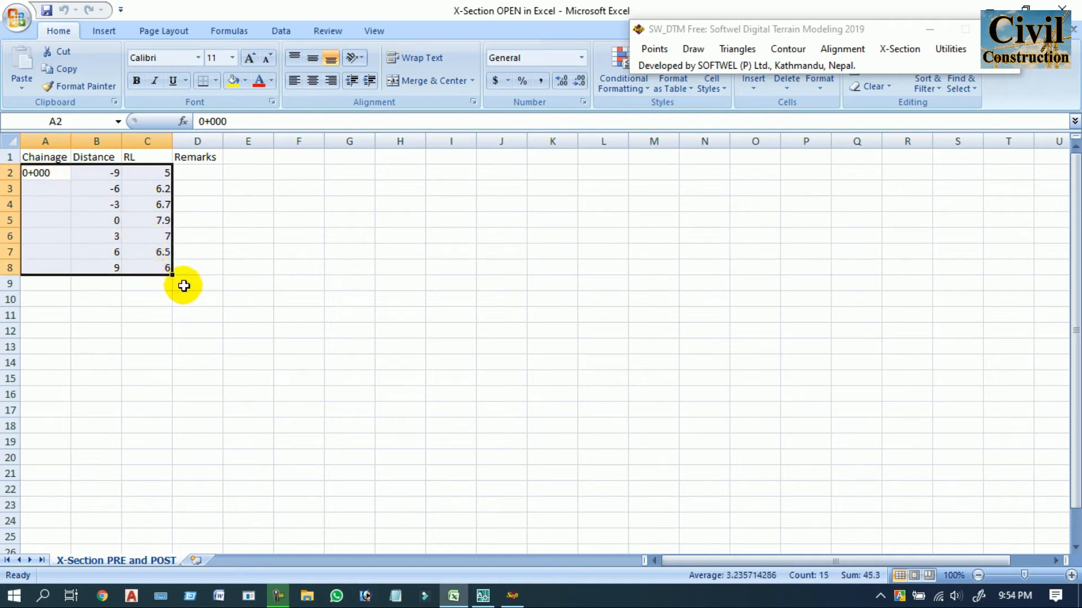
Start Draw X-Section in SW_DTM, set the read source to From Excel File, and execute reading the selected data.
left_click(896, 50)
left_click(897, 51)
mouse_move(935, 102)
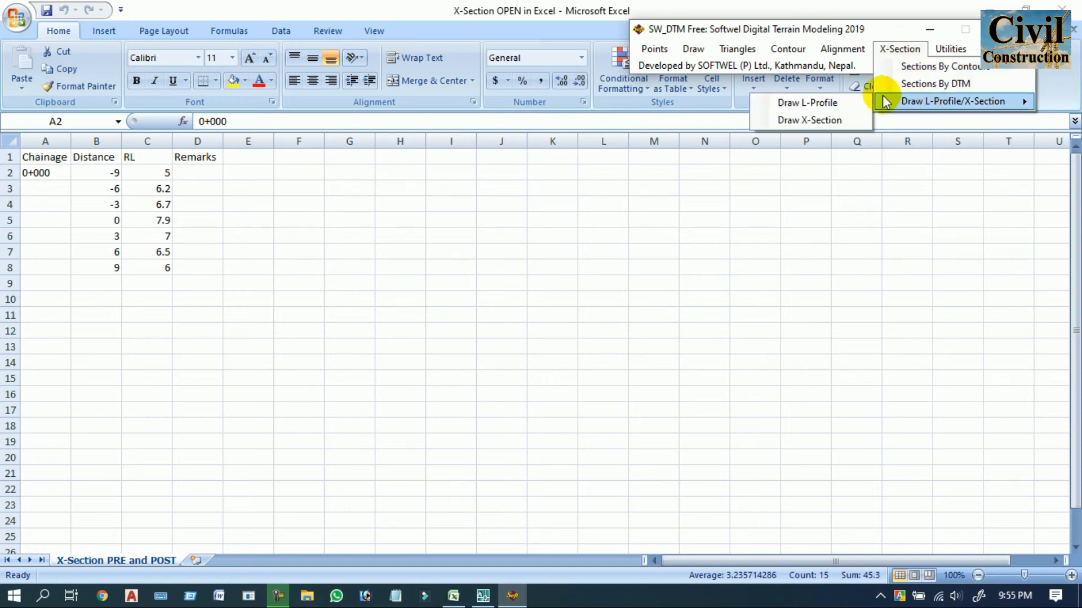
left_click(826, 120)
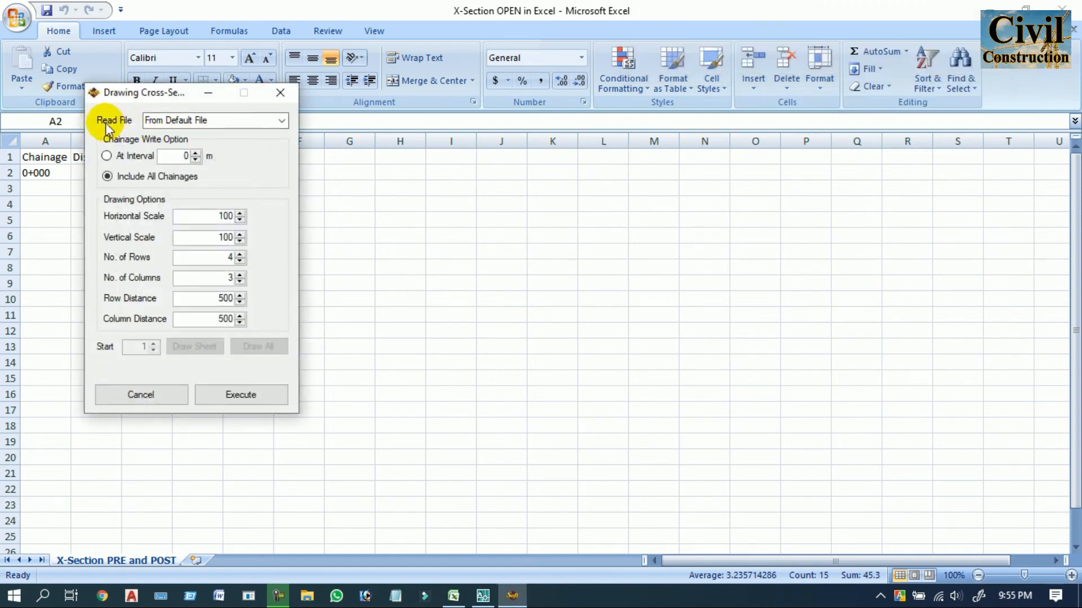
left_click(281, 120)
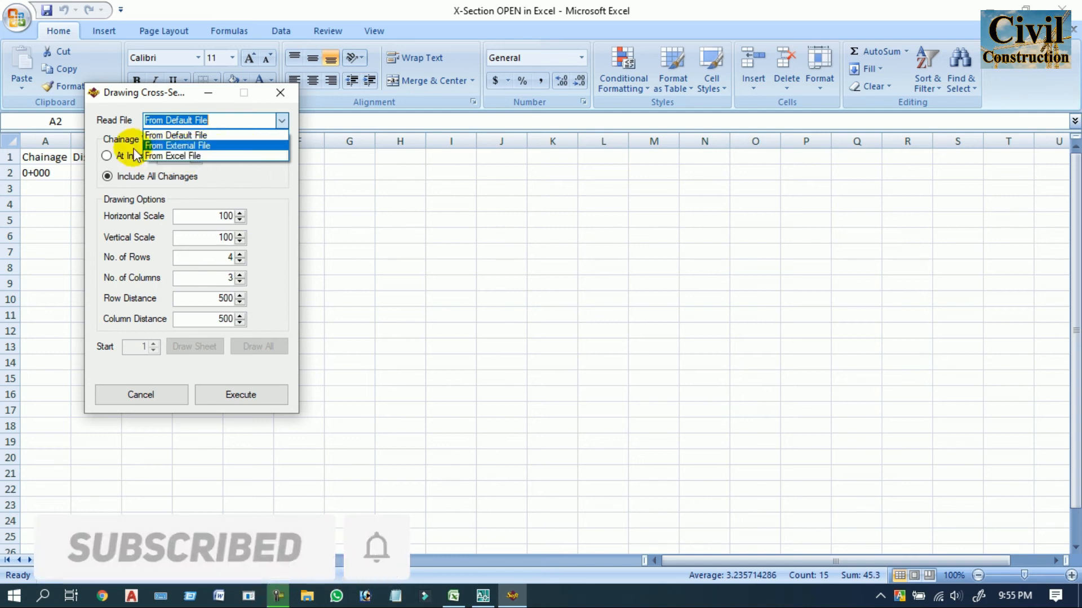
left_click(222, 157)
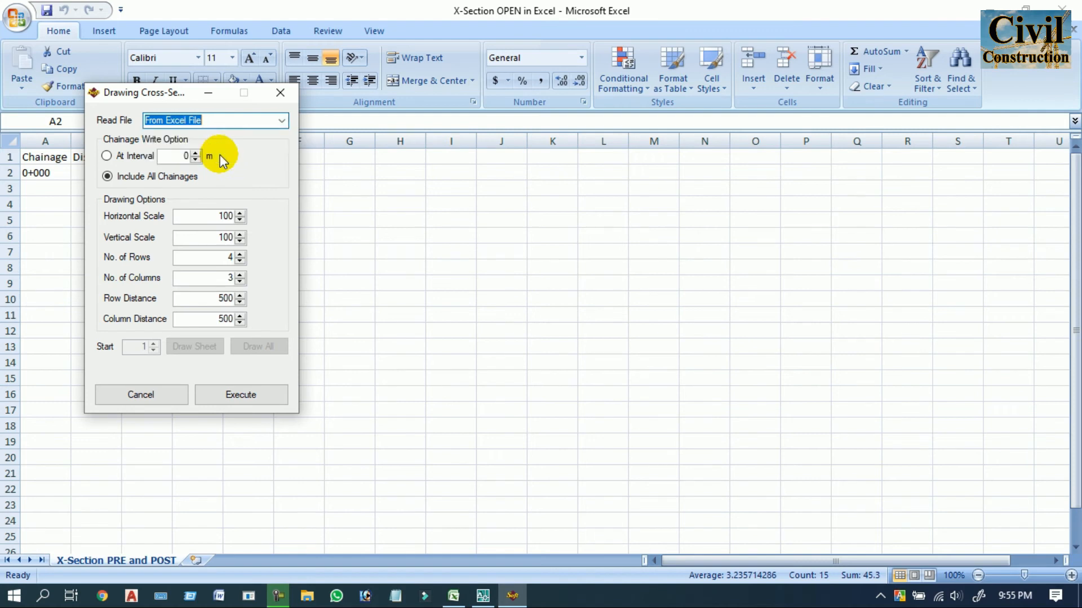
left_click(261, 399)
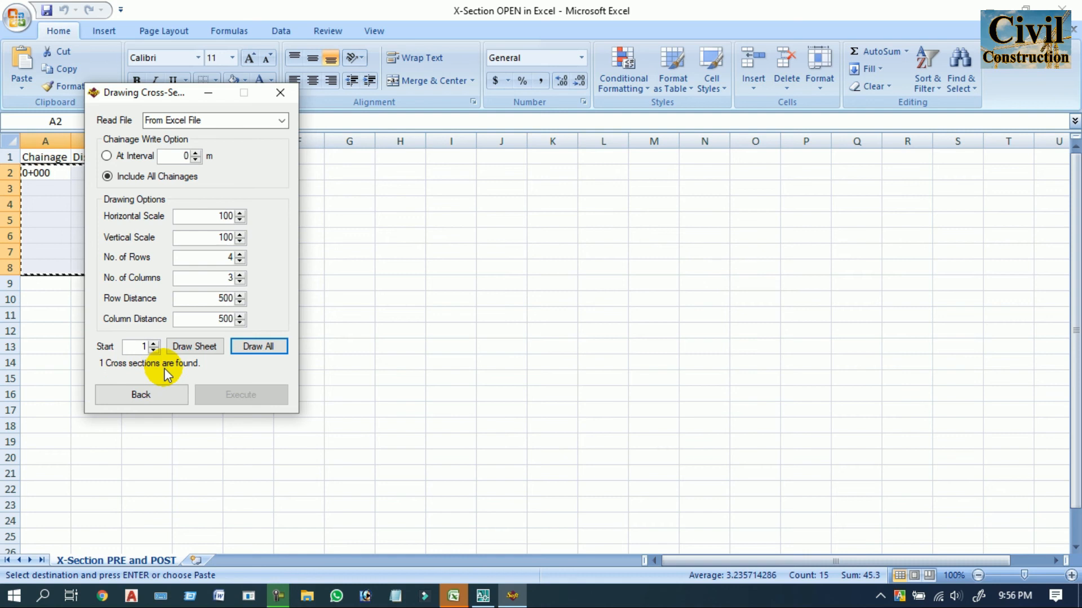
Draw all cross sections into the AutoCAD drawing, picking an origin point in the empty model space.
left_click(252, 347)
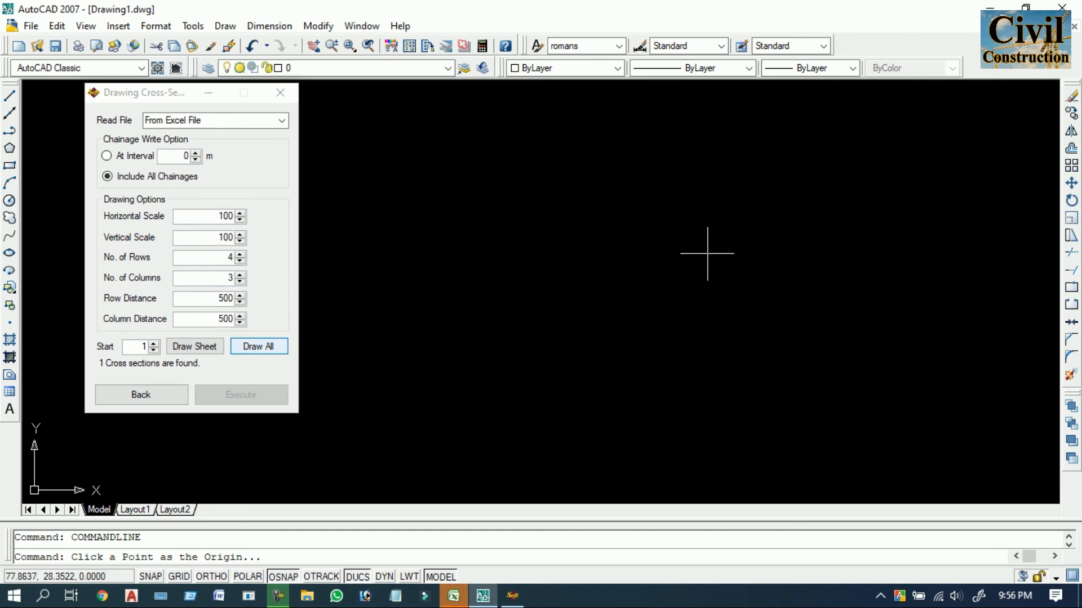
left_click(638, 240)
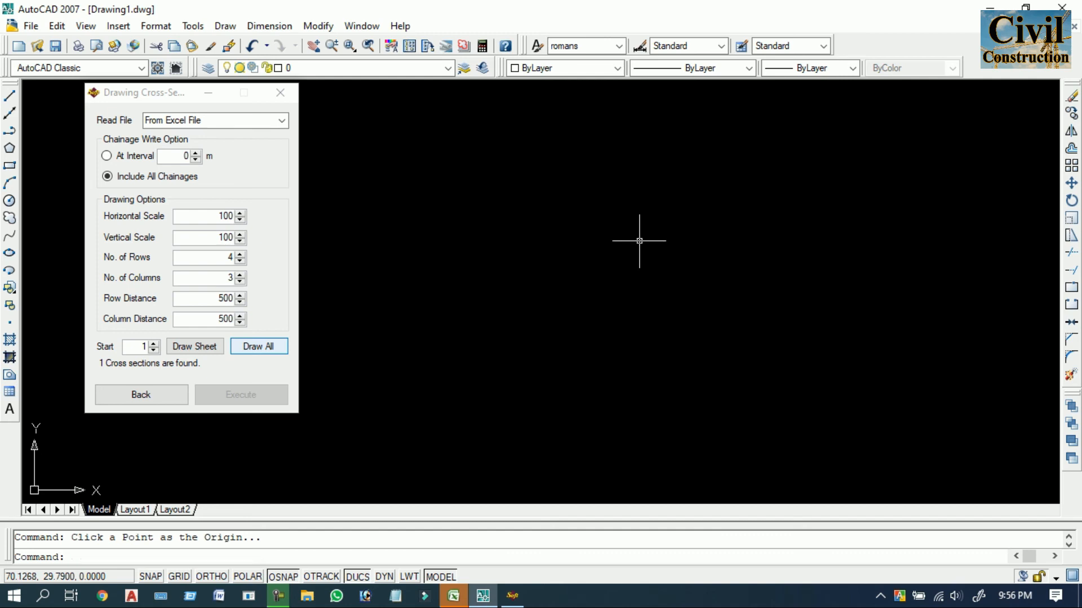
scroll(639, 241, "down", 5)
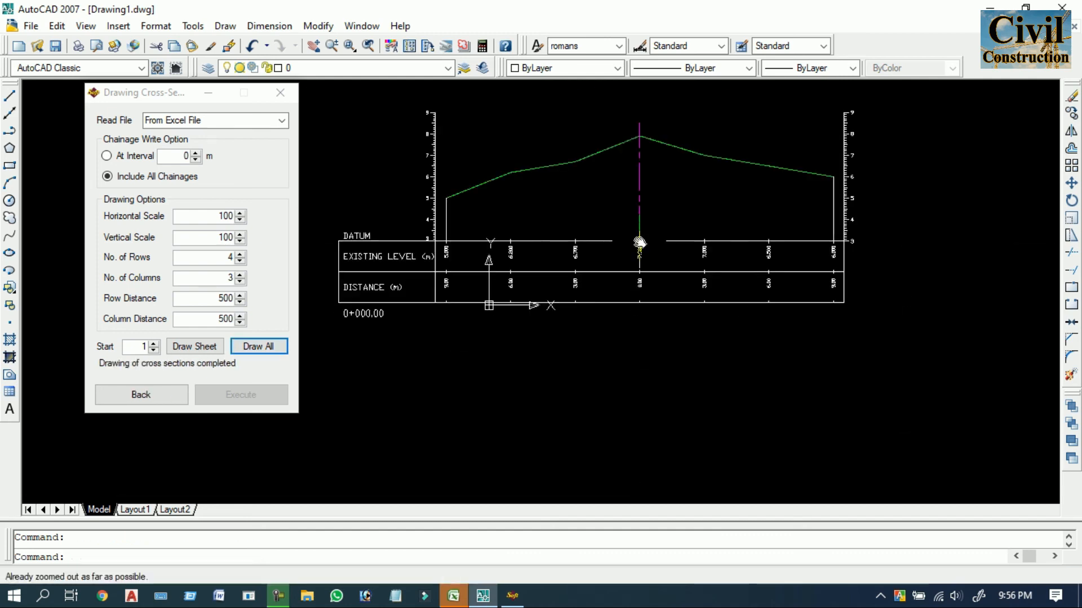
Examine the drawn cross section at chainage 0+000, including its level and distance rows, up close and at full extent.
scroll(639, 242, "up", 3)
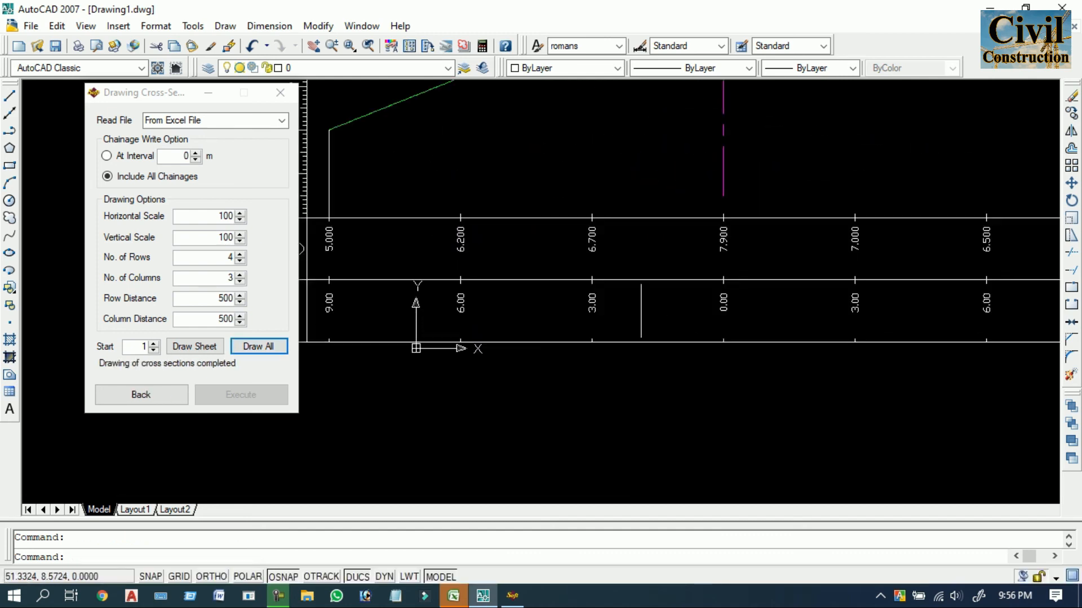
scroll(640, 311, "down", 4)
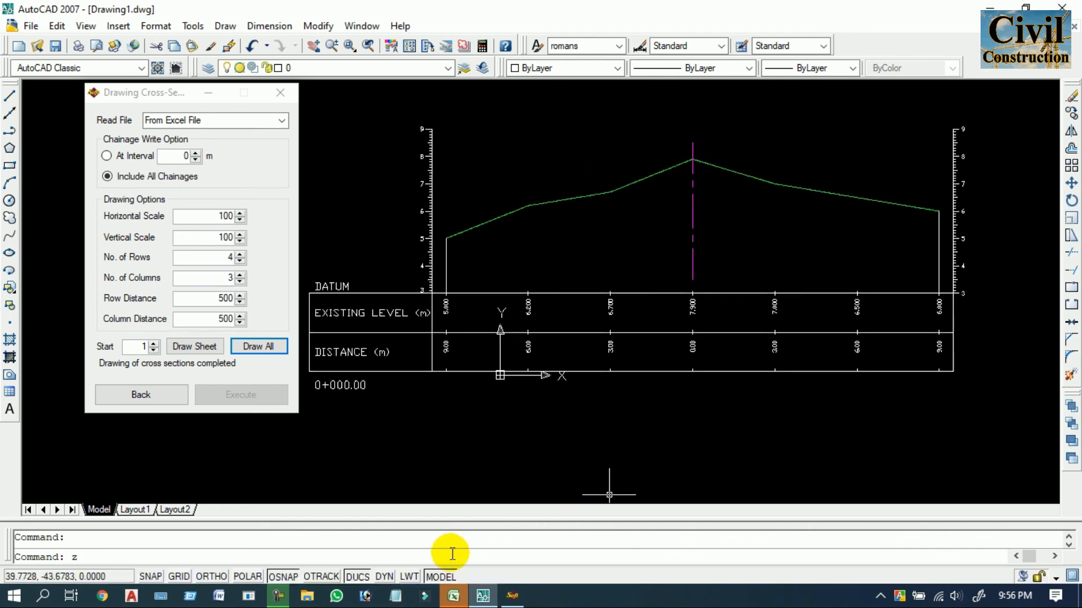
key("Return")
type("a")
key("Return")
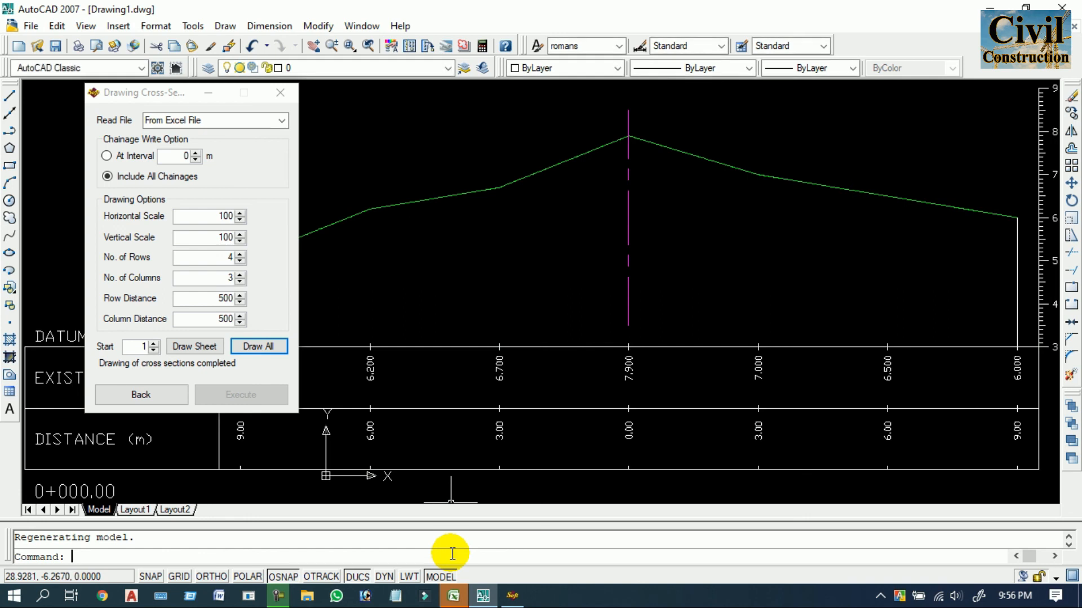
scroll(726, 357, "down", 3)
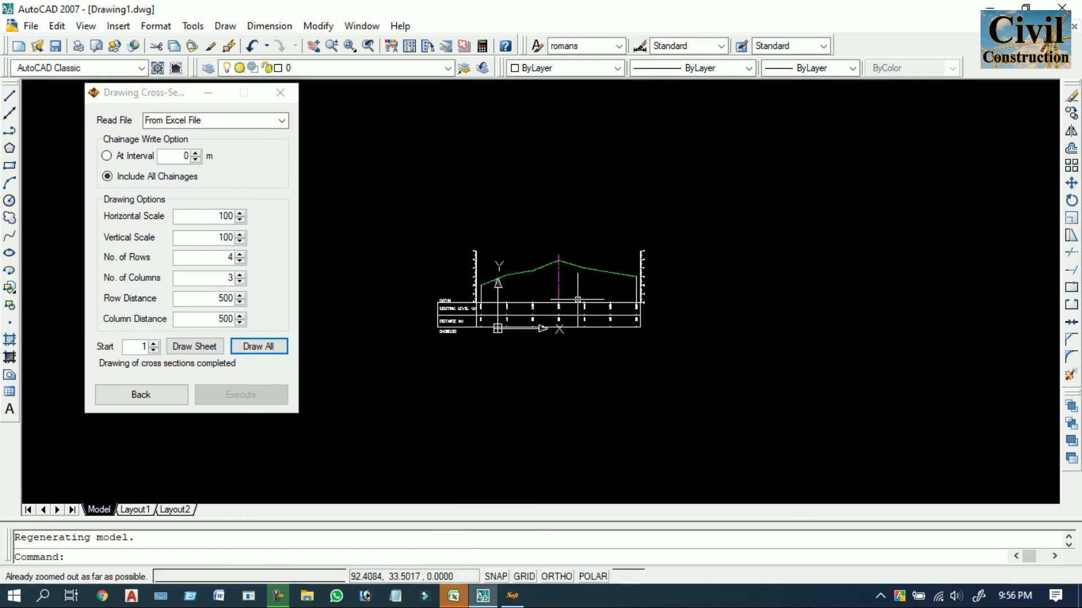
scroll(591, 293, "up", 3)
middle_click_drag(619, 286, 734, 292)
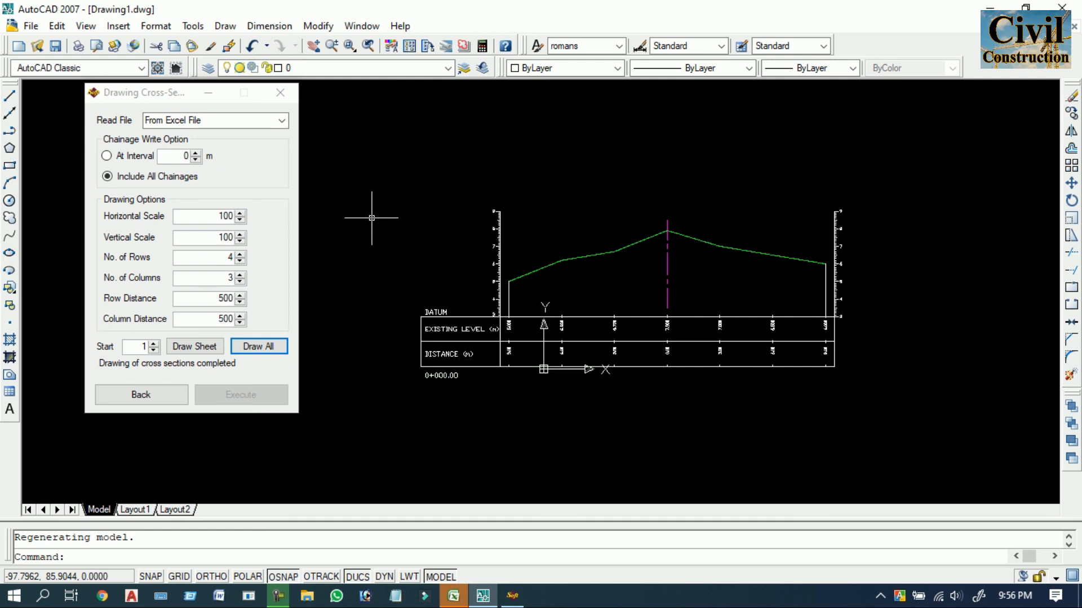
Show the available file sources for reading cross sections.
left_click(282, 121)
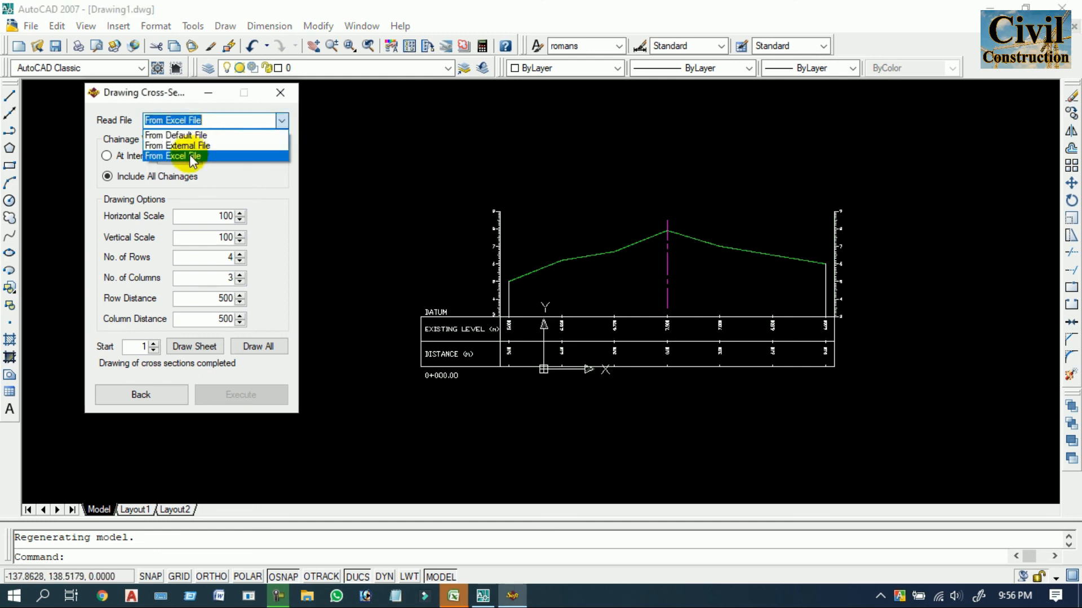